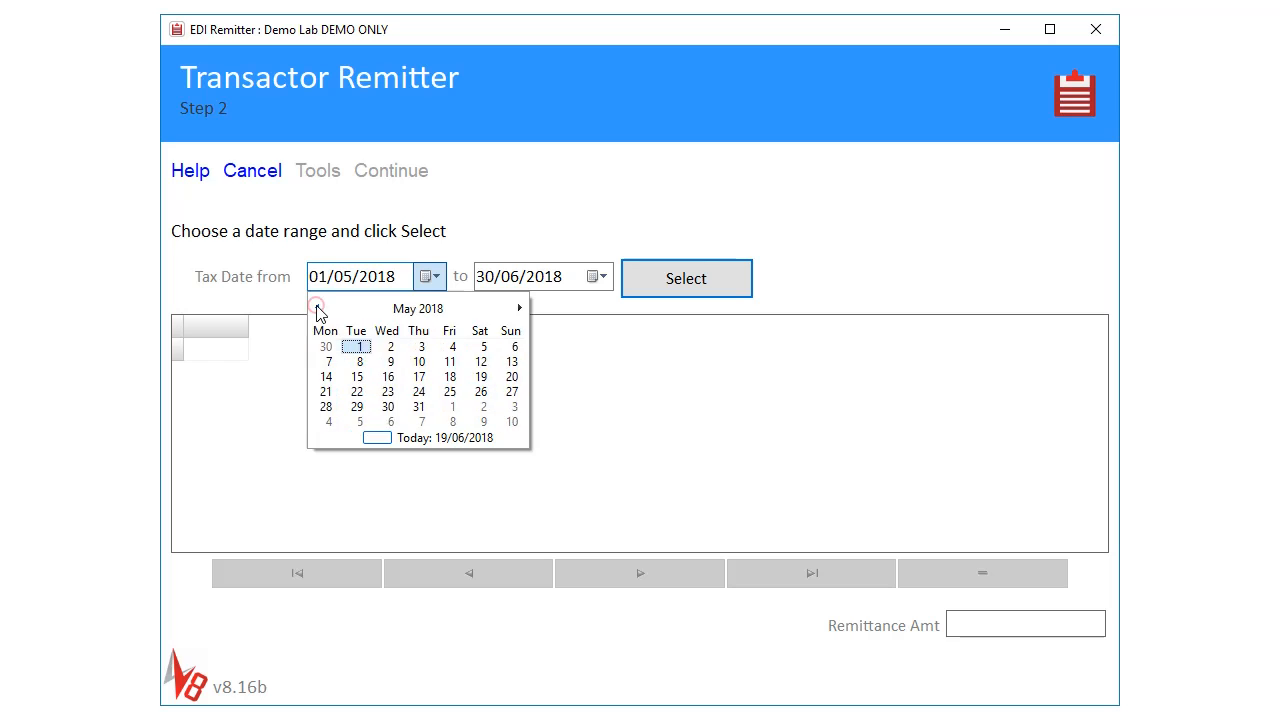
Set the tax date range to start on 01/04/2018 and list the invoices up to 30/06/2018
{"action": "left_click", "coordinate": [319, 310]}
{"action": "left_click", "coordinate": [510, 347]}
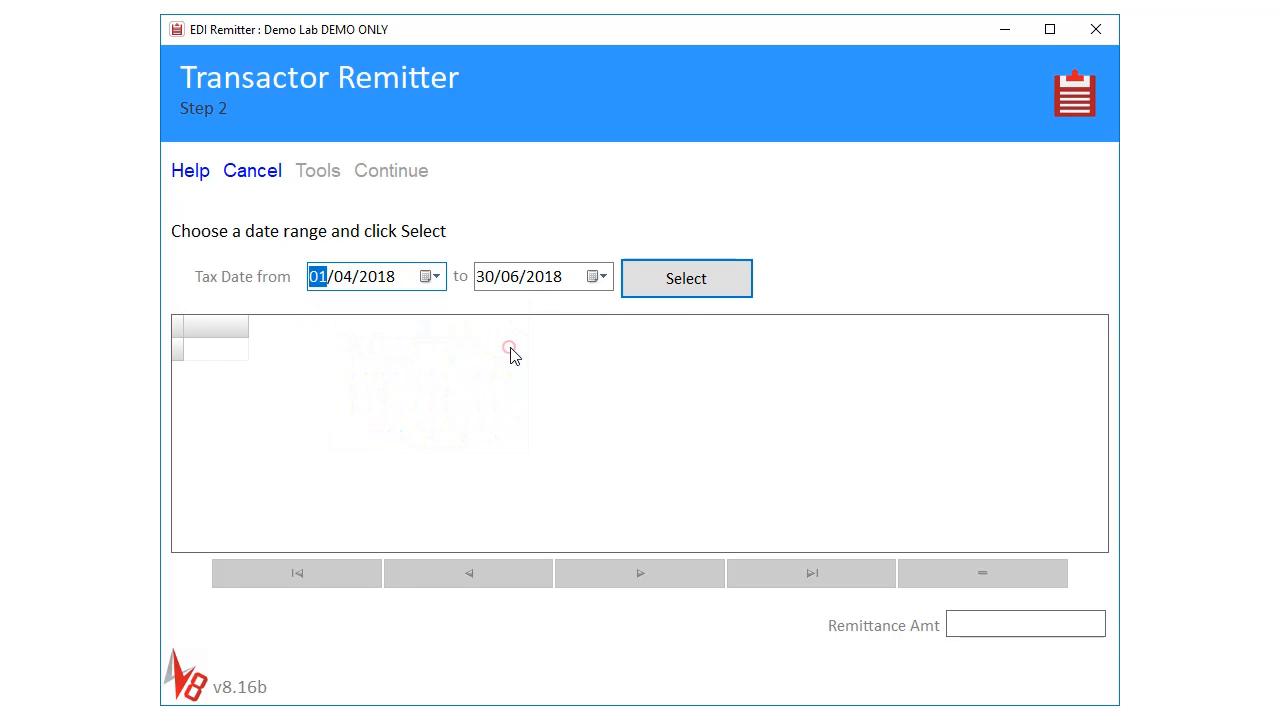
{"action": "left_click", "coordinate": [695, 287]}
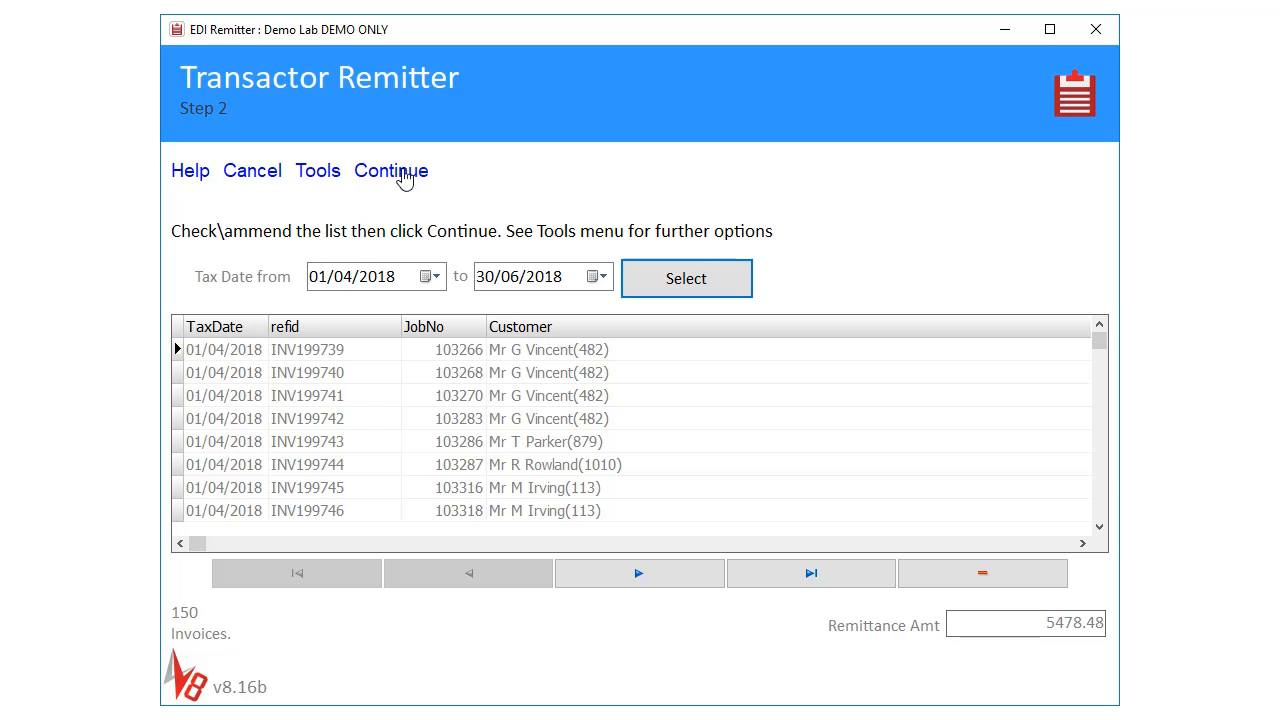
Accept the listed invoices and pay them by transferring money from the first principal dentist account in the list
{"action": "left_click", "coordinate": [404, 176]}
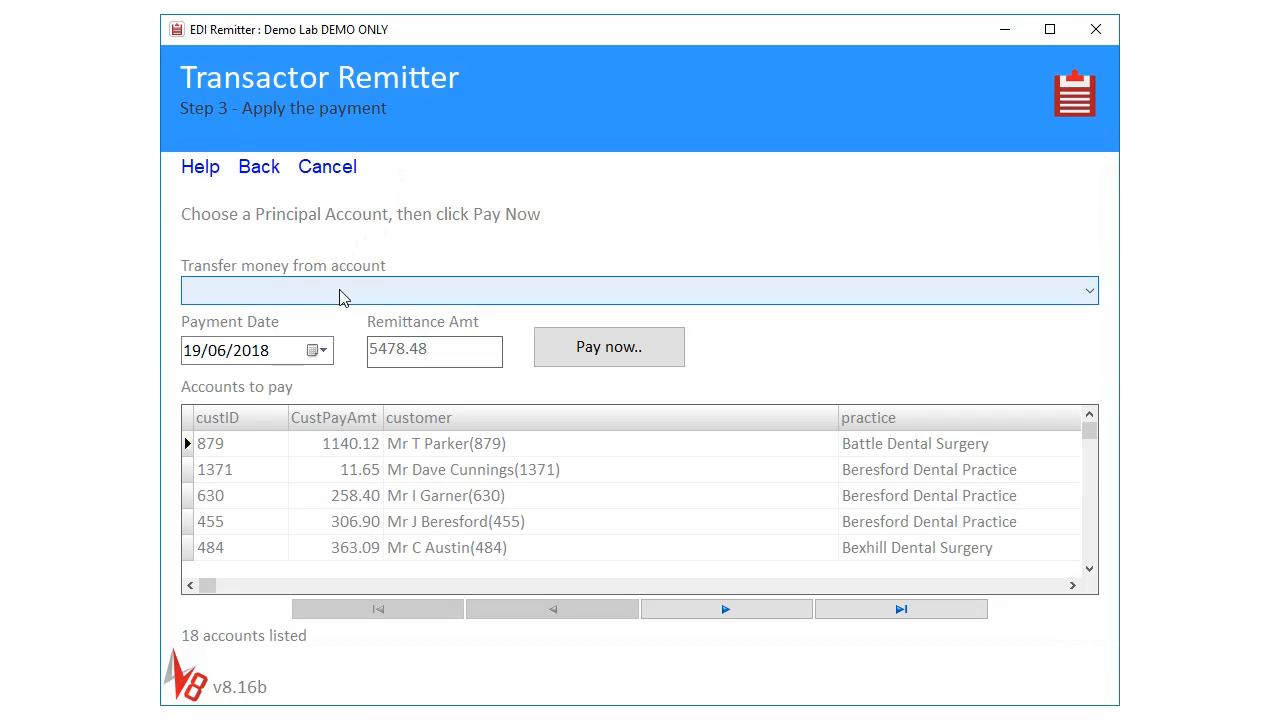
{"action": "left_click", "coordinate": [340, 292]}
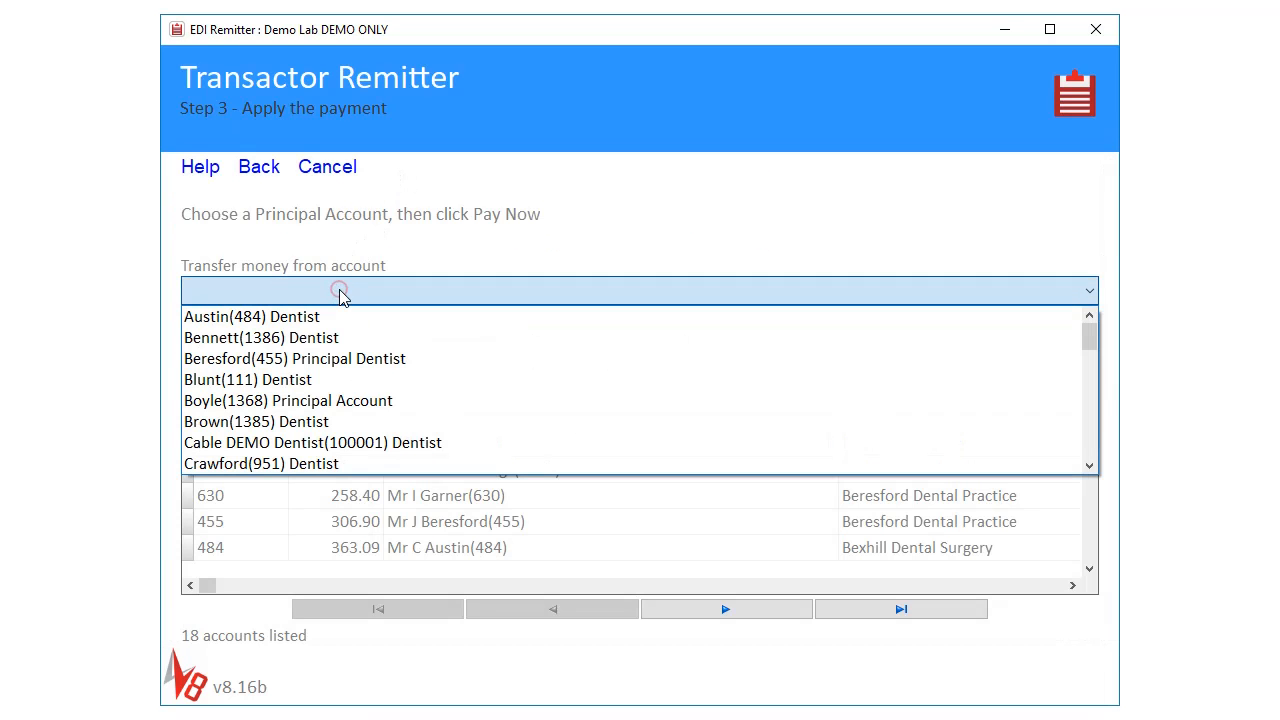
{"action": "left_click", "coordinate": [330, 360]}
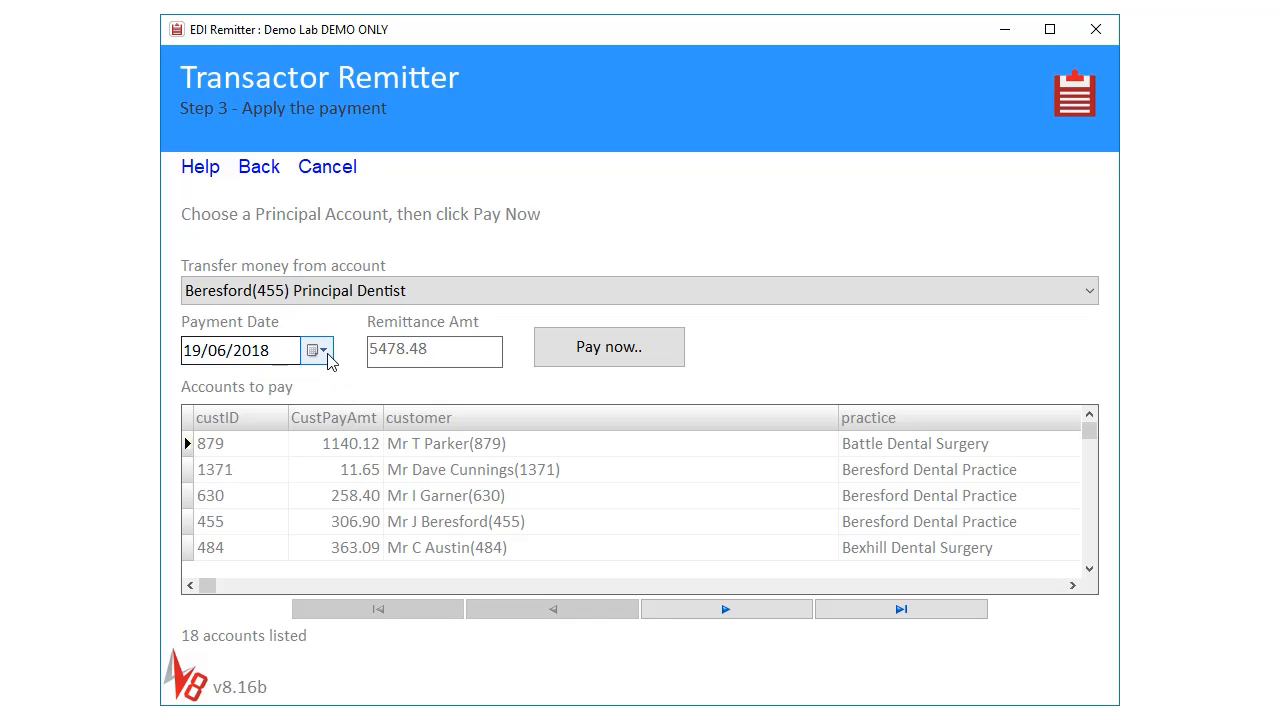
{"action": "left_click", "coordinate": [603, 357]}
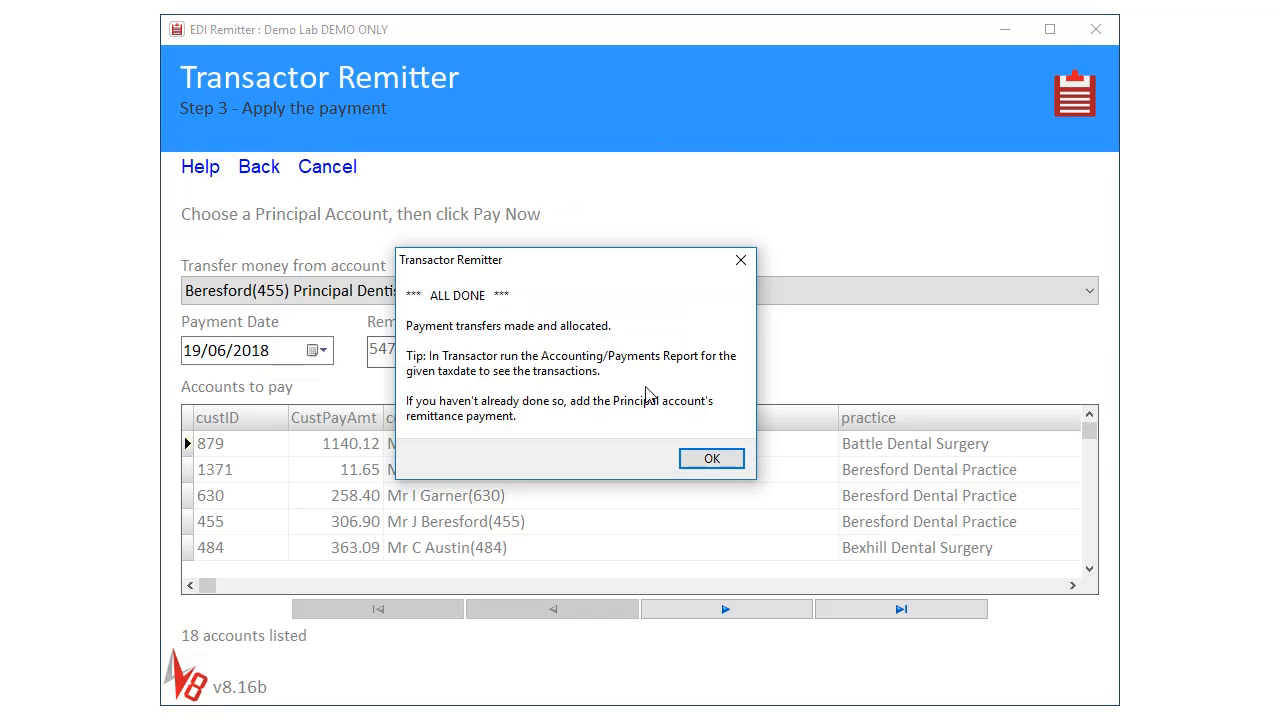
{"action": "left_click", "coordinate": [717, 465]}
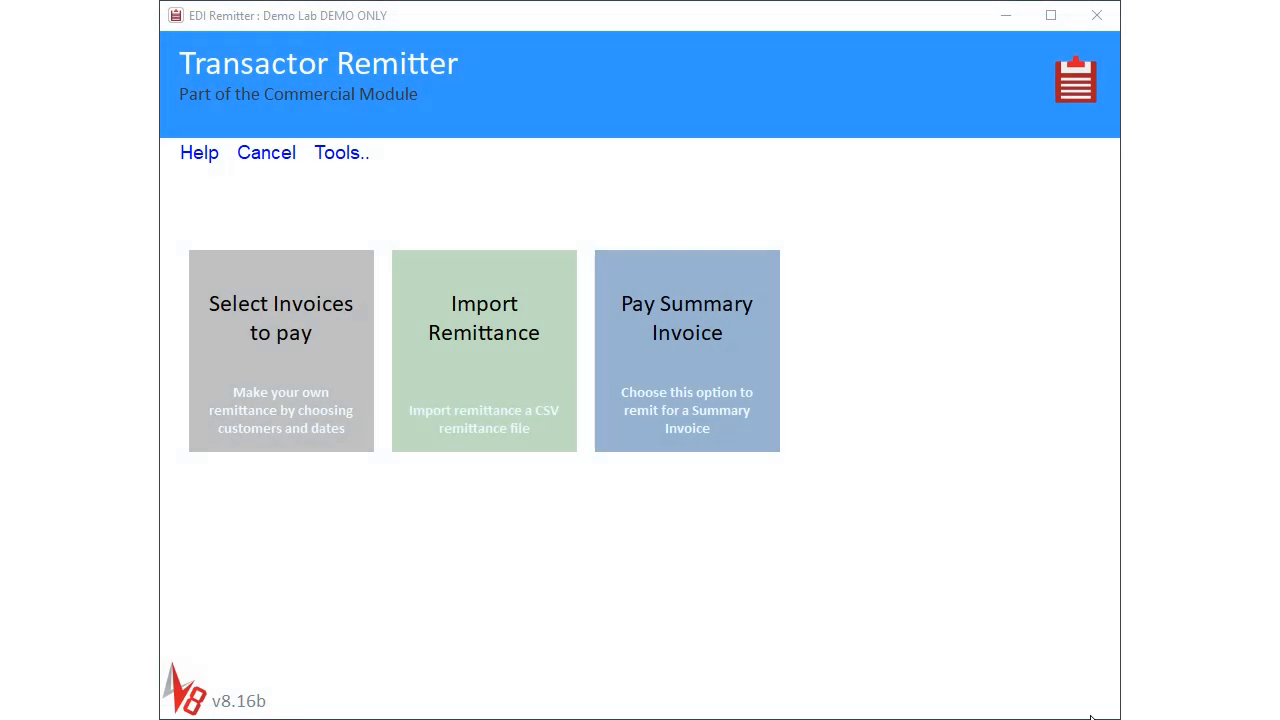
Start a remittance import and load the file remittance_01052018_30062018.csv
{"action": "left_click", "coordinate": [488, 363]}
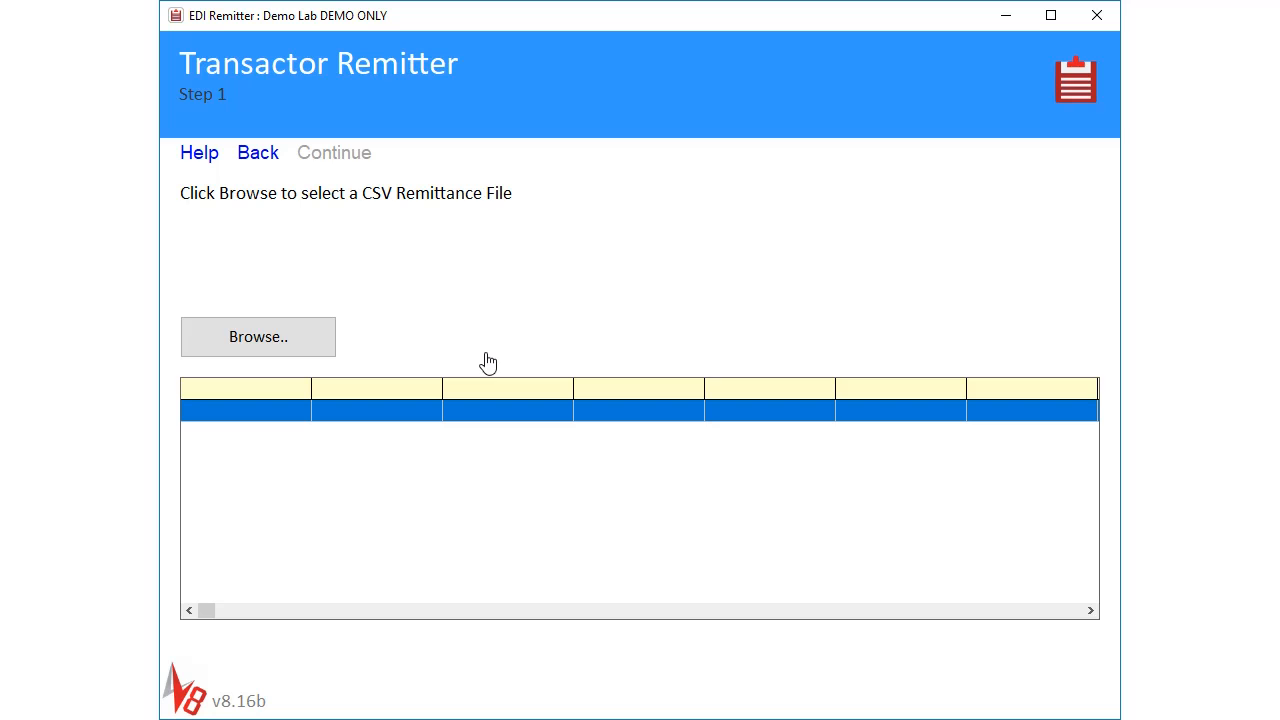
{"action": "left_click", "coordinate": [328, 345]}
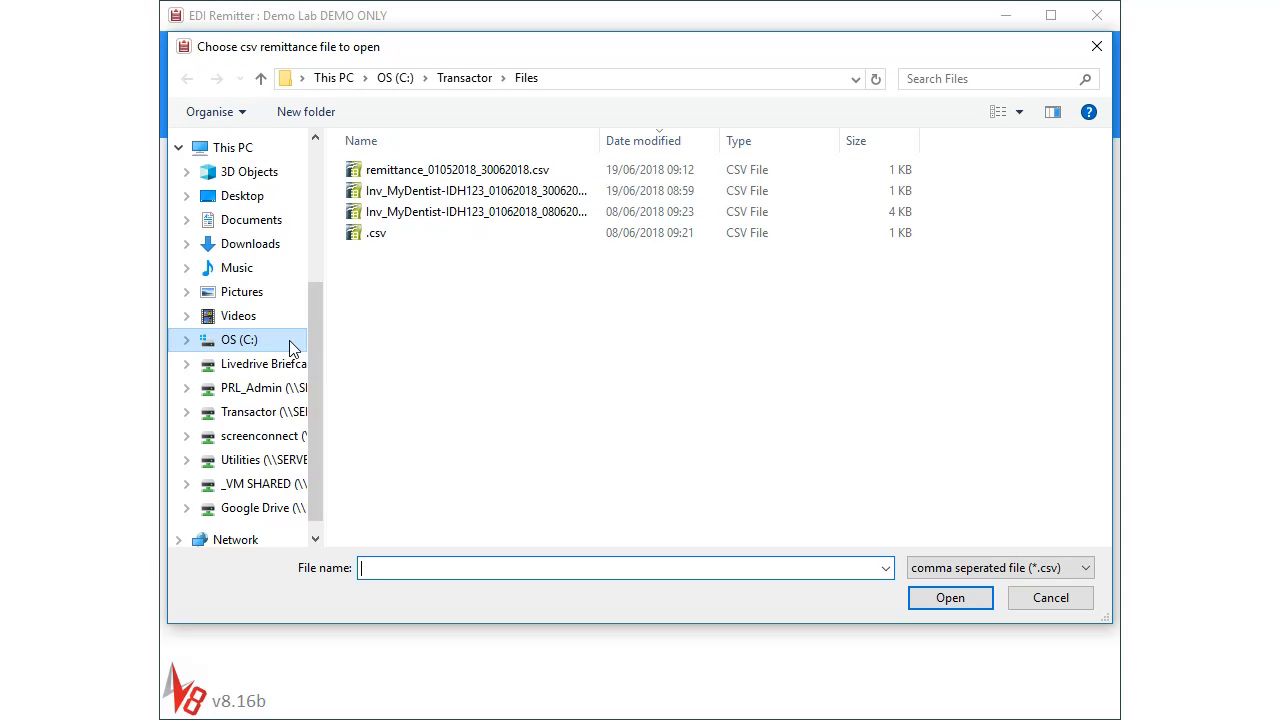
{"action": "left_click", "coordinate": [425, 172]}
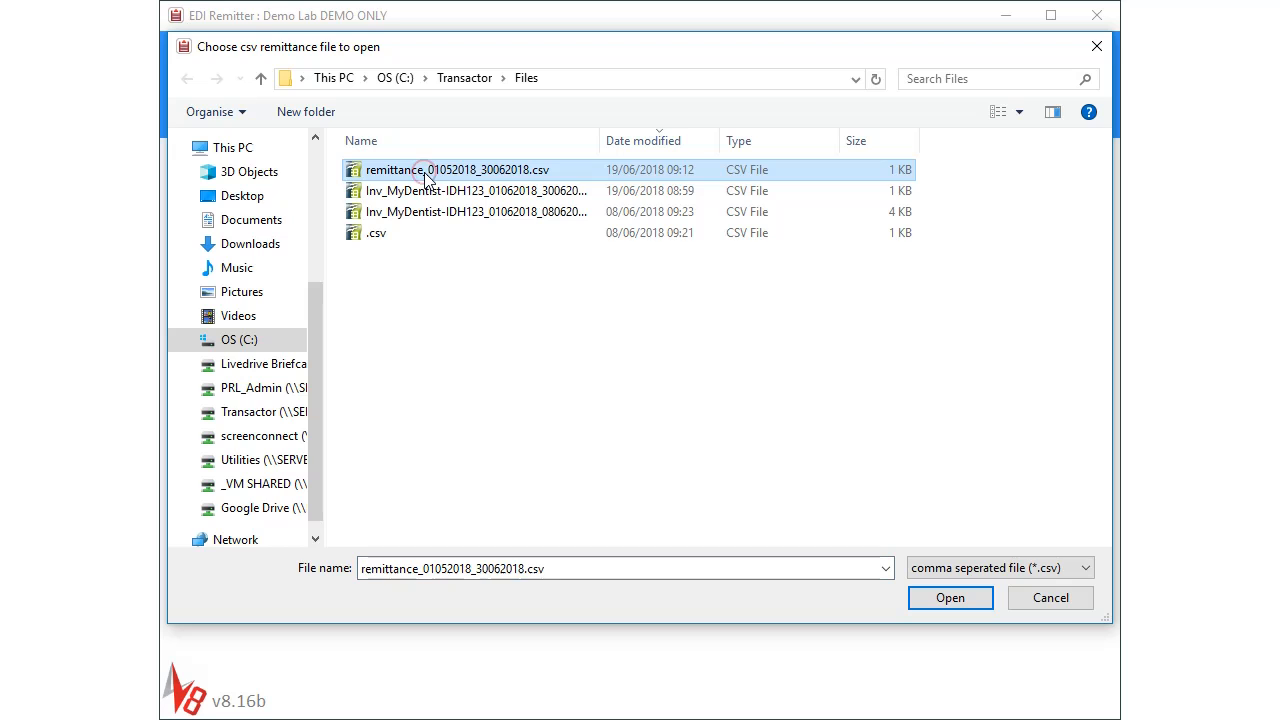
{"action": "left_click", "coordinate": [948, 598]}
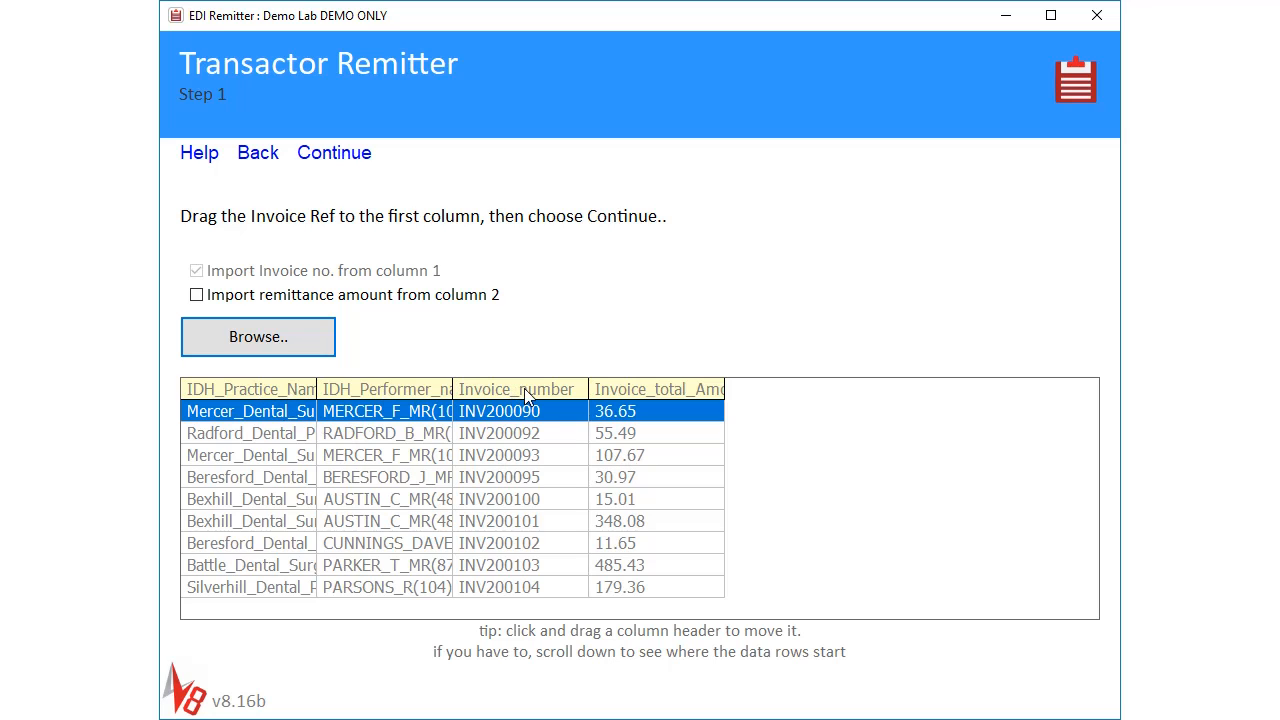
Import the invoice numbers from column 1 and remittance amounts from column 2, reordering Invoice_number and the invoice total column to match
{"action": "left_click_drag", "start_coordinate": [524, 388], "coordinate": [266, 395]}
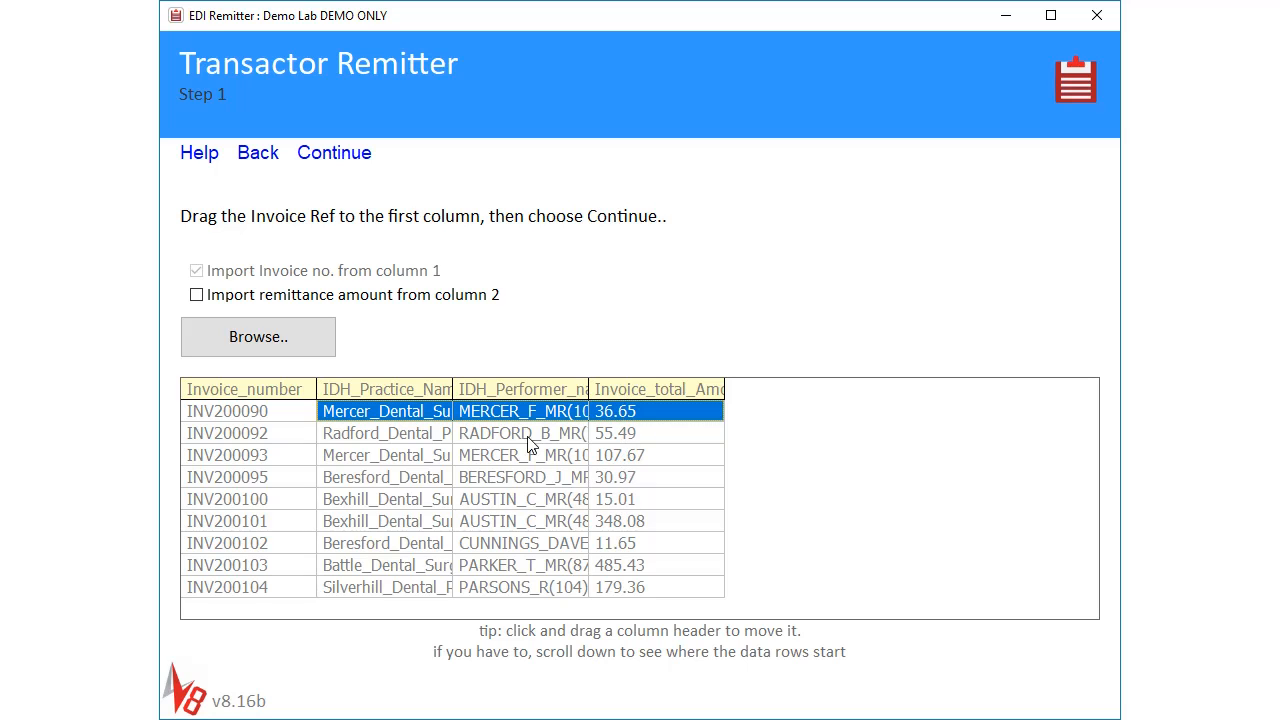
{"action": "left_click", "coordinate": [196, 296]}
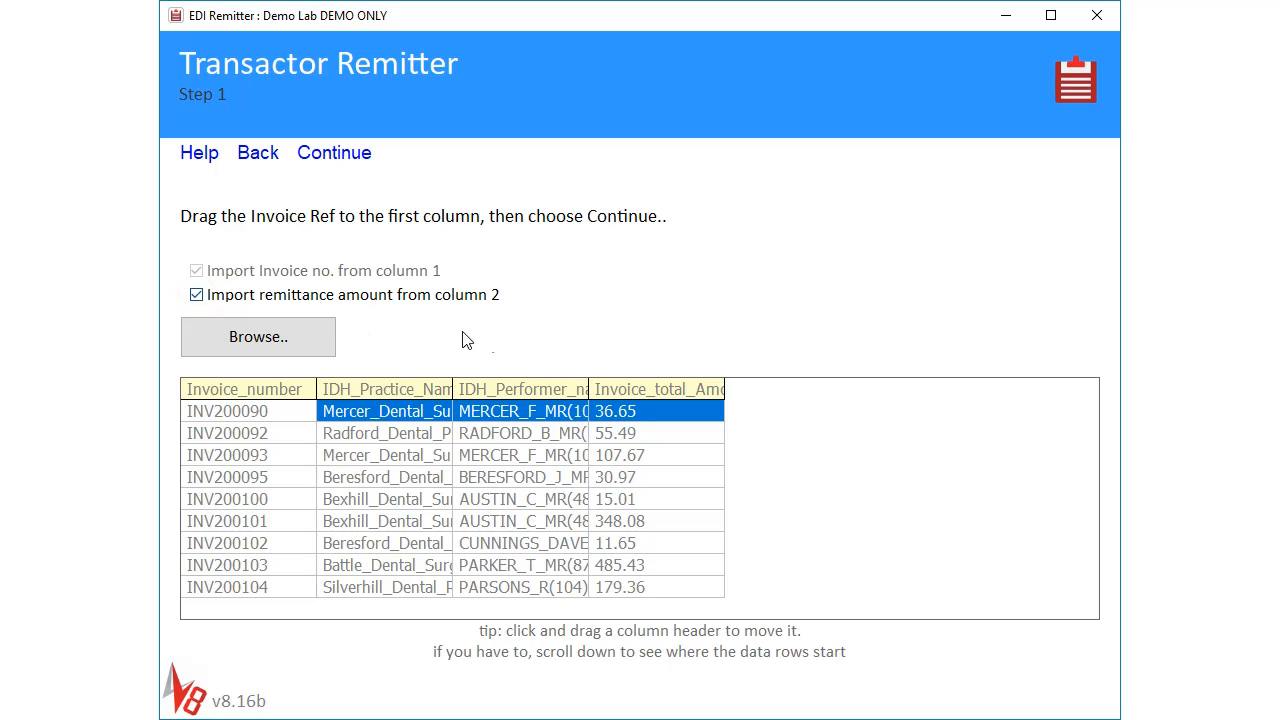
{"action": "left_click_drag", "start_coordinate": [650, 389], "coordinate": [416, 390]}
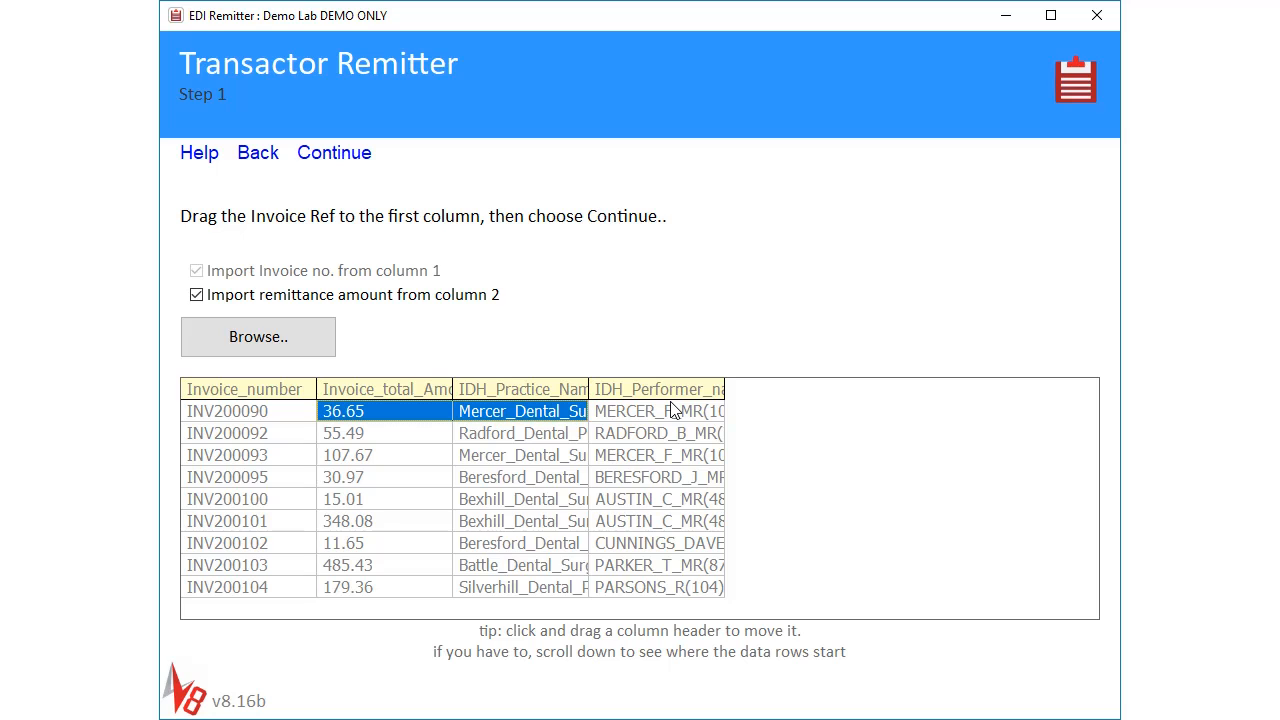
{"action": "left_click", "coordinate": [340, 156]}
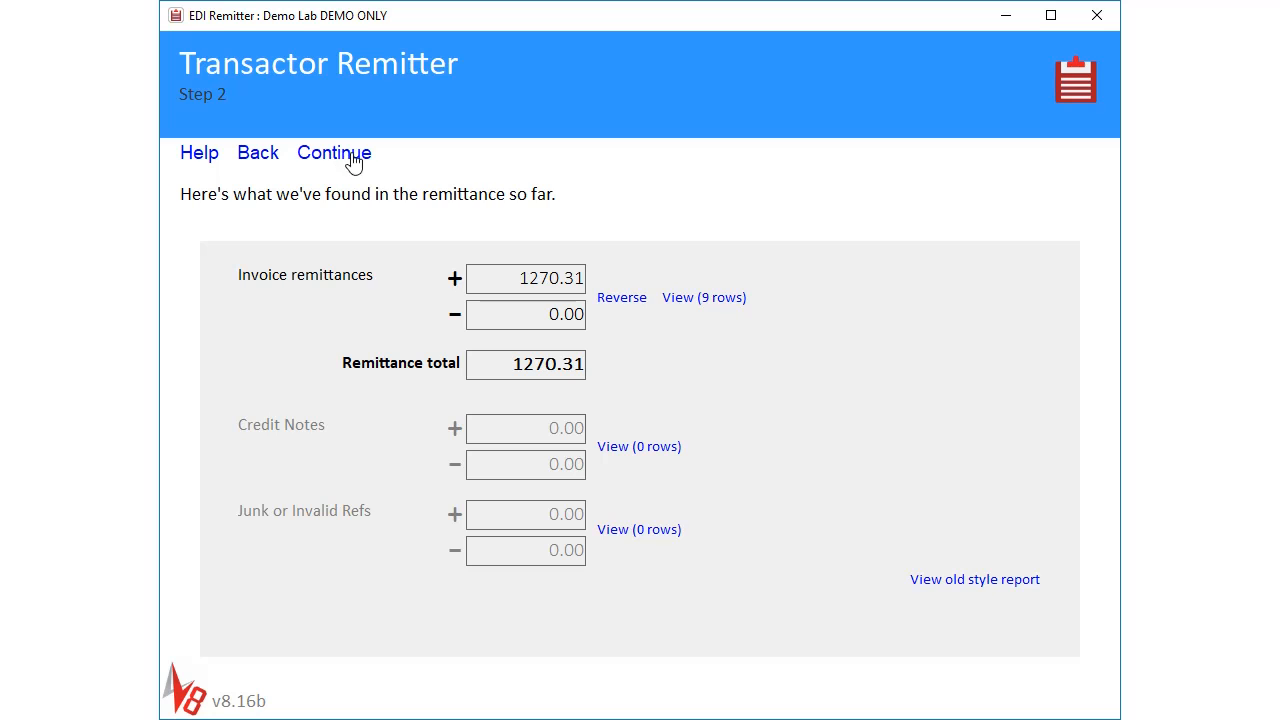
Review the invoice remittance rows and accept the remittance summary
{"action": "left_click", "coordinate": [680, 310]}
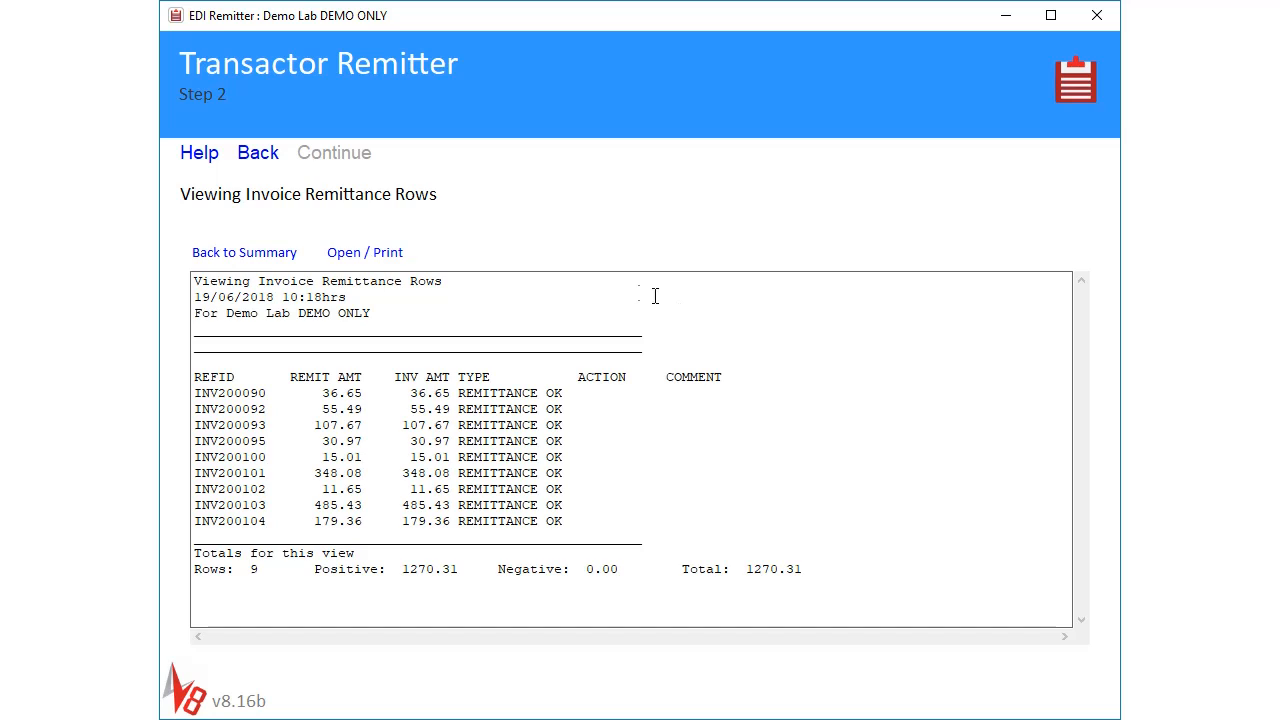
{"action": "left_click", "coordinate": [258, 160]}
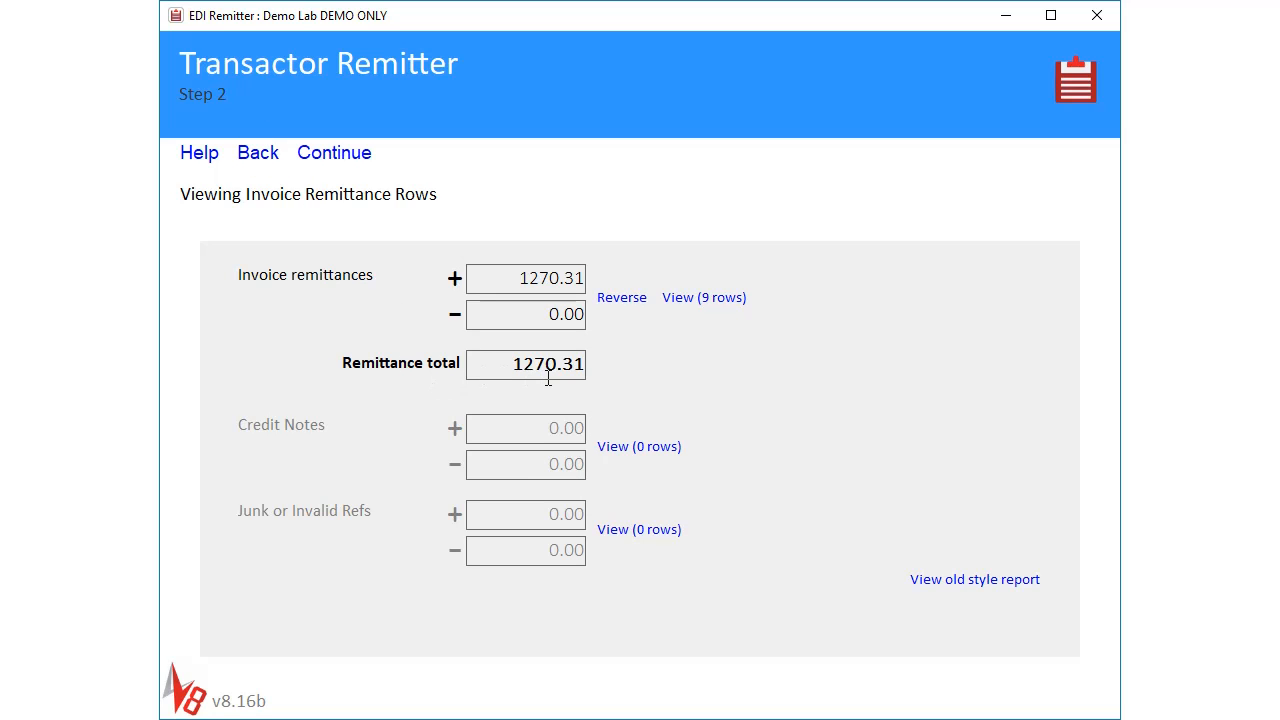
{"action": "left_click", "coordinate": [340, 160]}
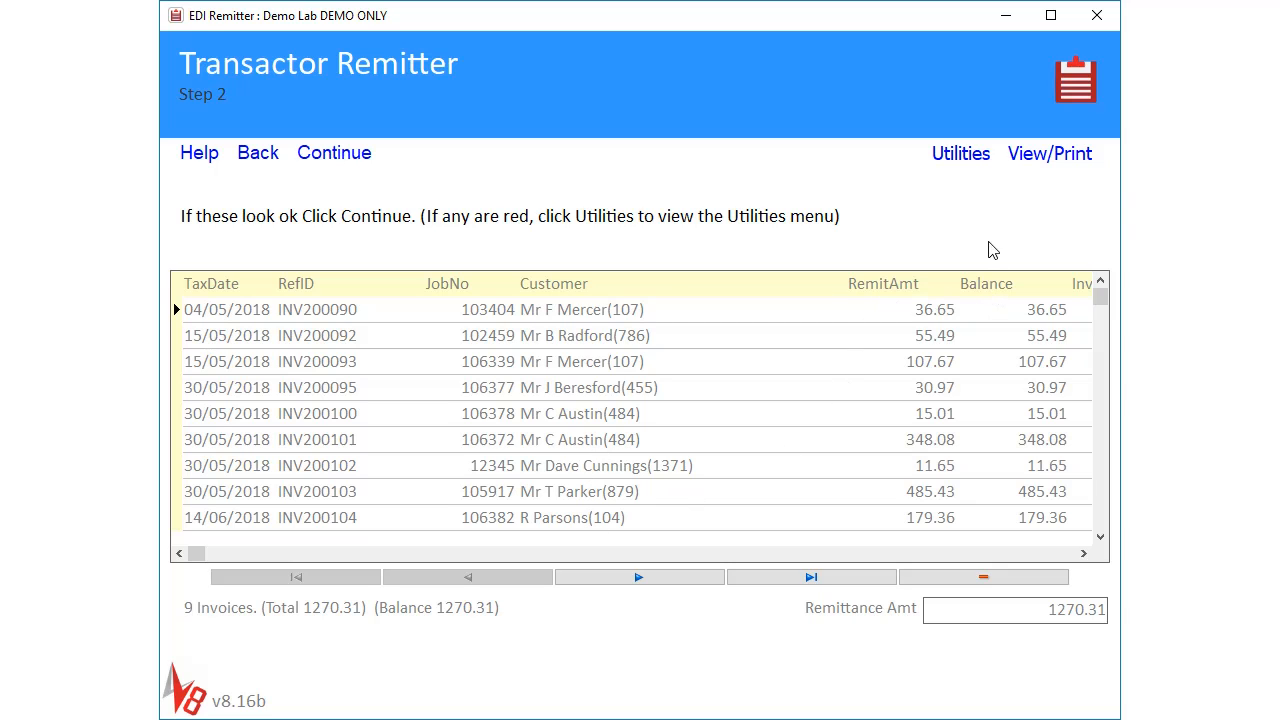
Accept the matched invoices and pay the remittance from the Integrated Dental Holdings Ltd principal dentist account
{"action": "left_click", "coordinate": [969, 160]}
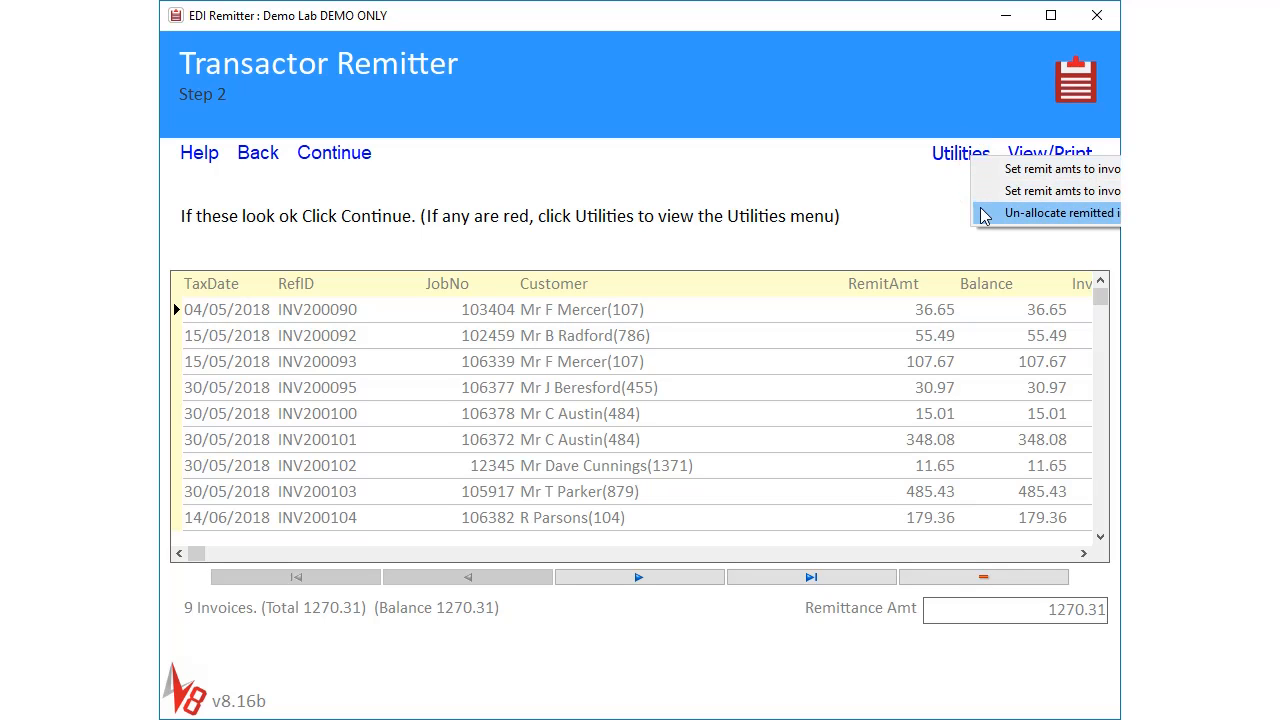
{"action": "left_click", "coordinate": [329, 157]}
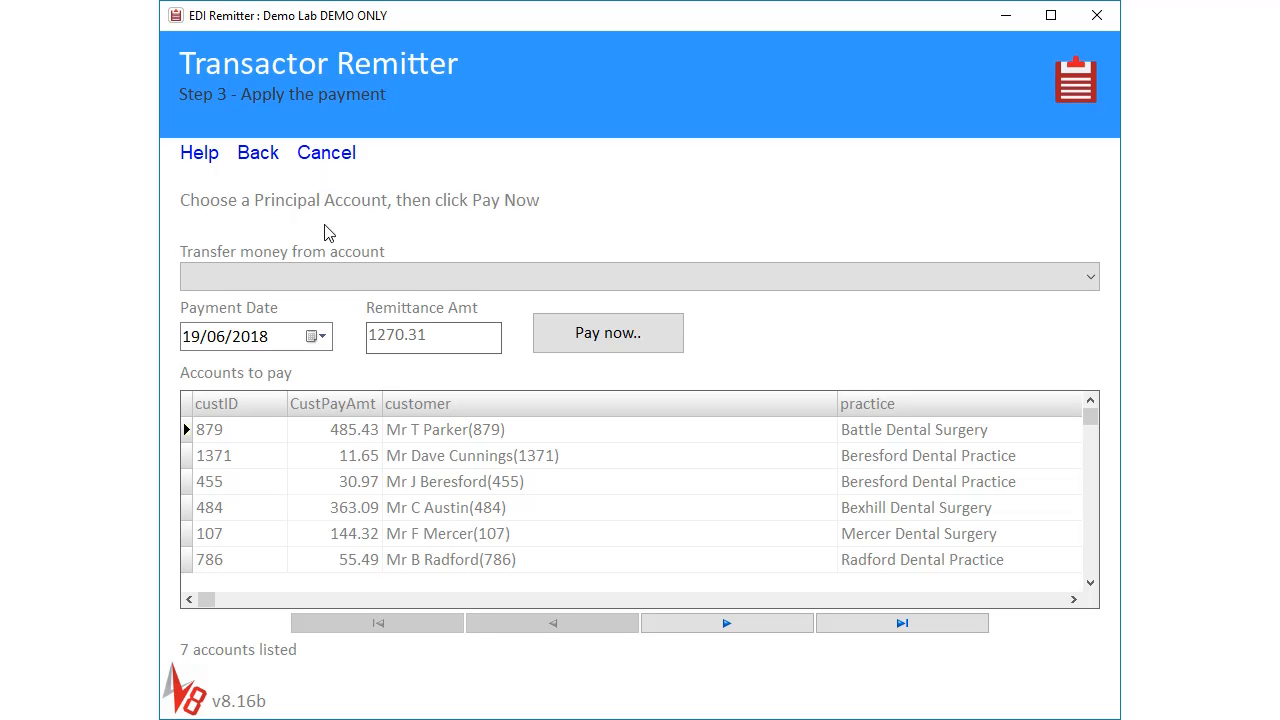
{"action": "left_click", "coordinate": [320, 276]}
{"action": "scroll", "coordinate": [318, 278], "scroll_direction": "down", "scroll_amount": 3}
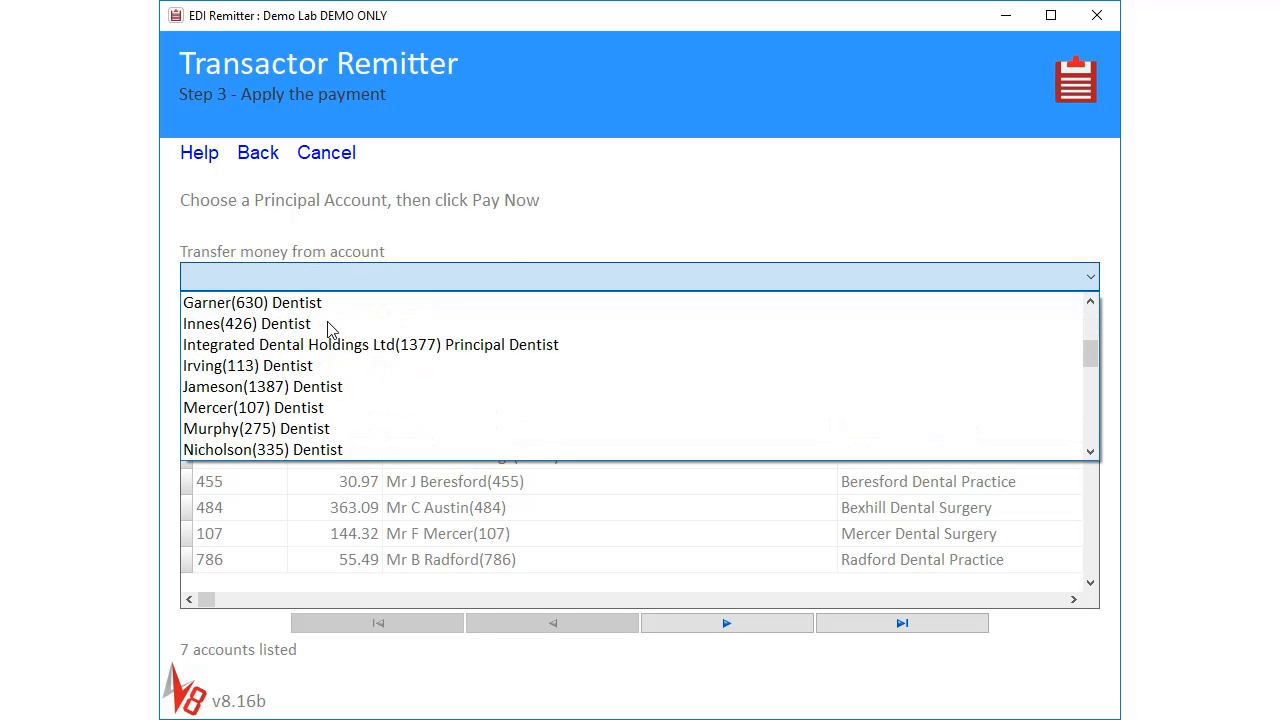
{"action": "left_click", "coordinate": [328, 345]}
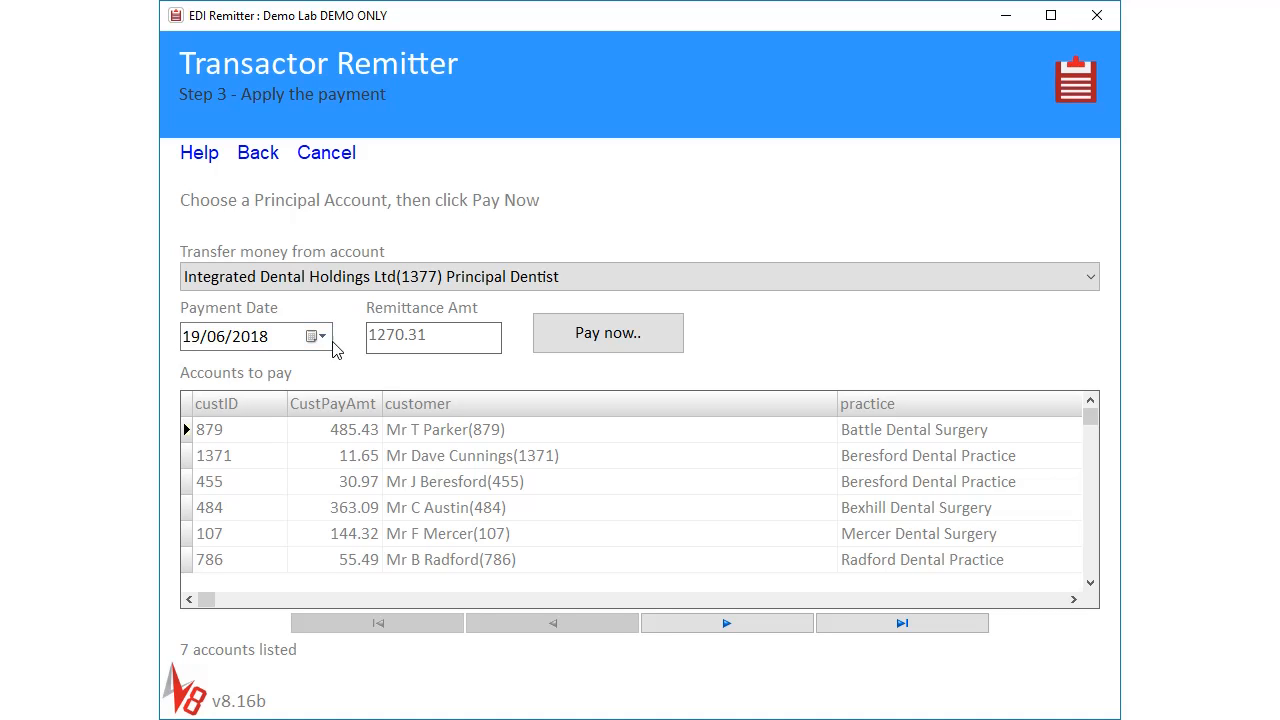
{"action": "left_click", "coordinate": [592, 337]}
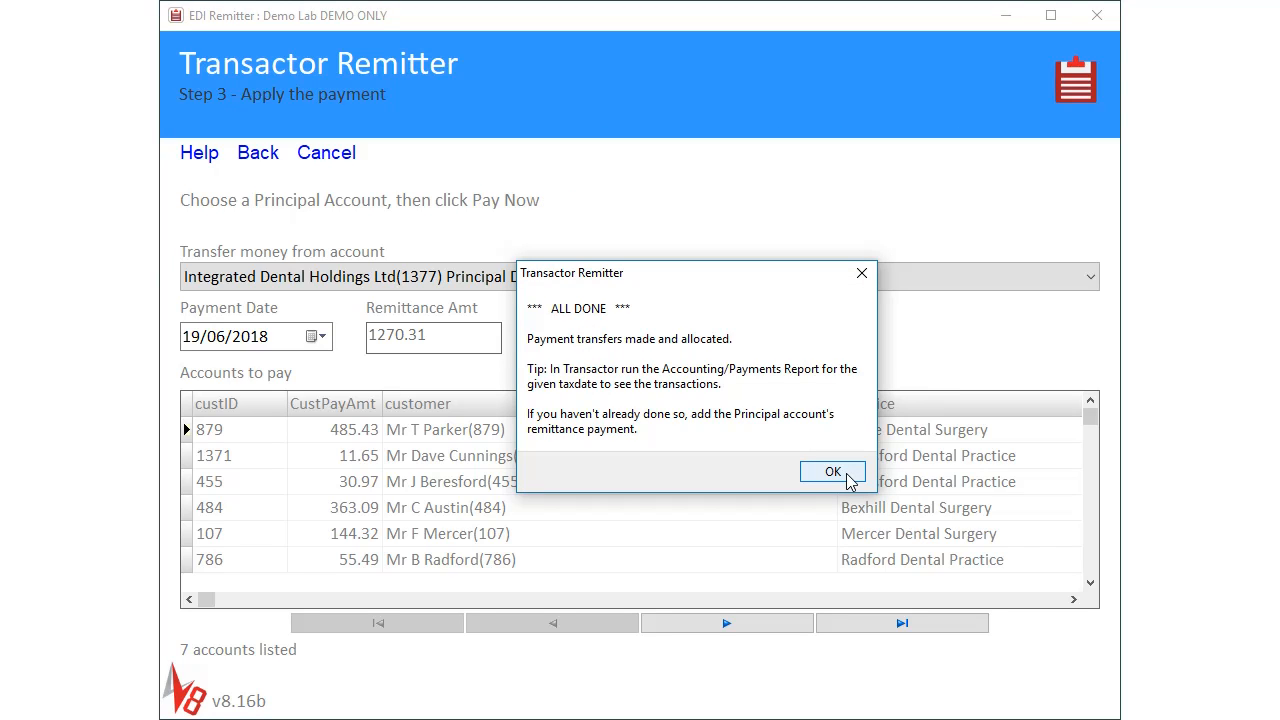
{"action": "left_click", "coordinate": [833, 472]}
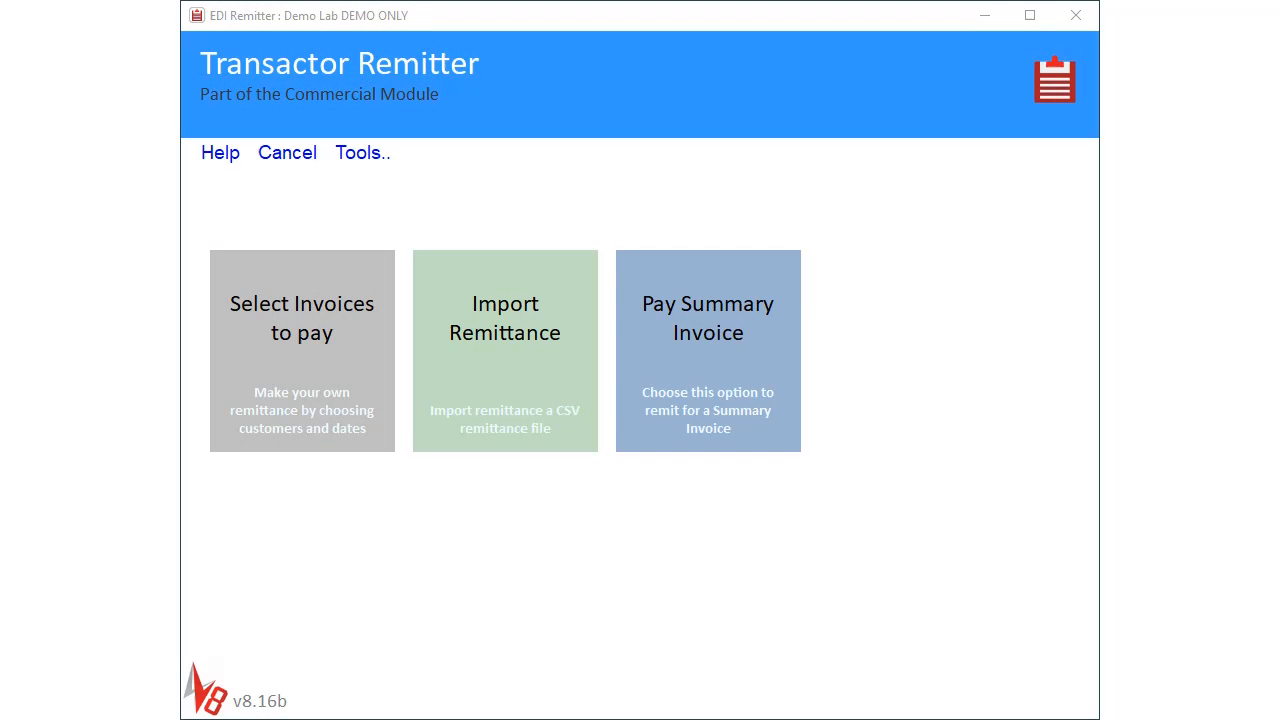
Start a summary invoice payment identified by practice ID, entering the ID of Silverhill Dental Practice
{"action": "left_click", "coordinate": [712, 362]}
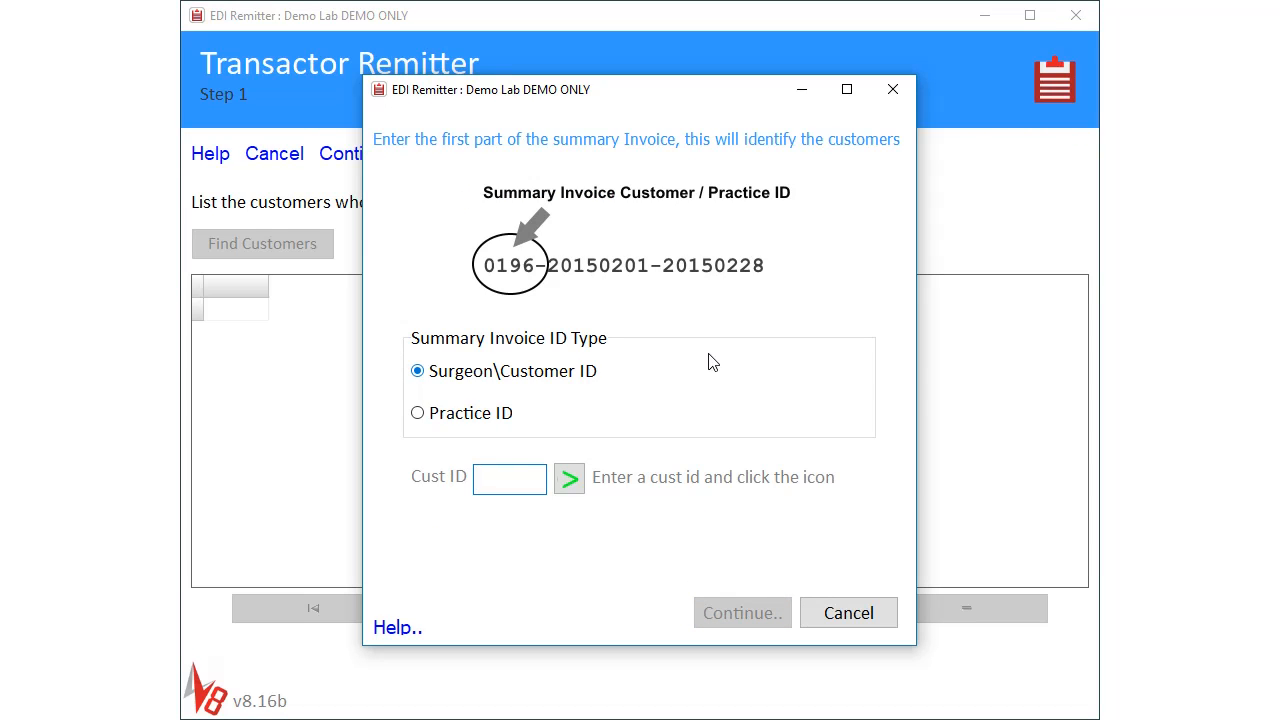
{"action": "left_click", "coordinate": [418, 414]}
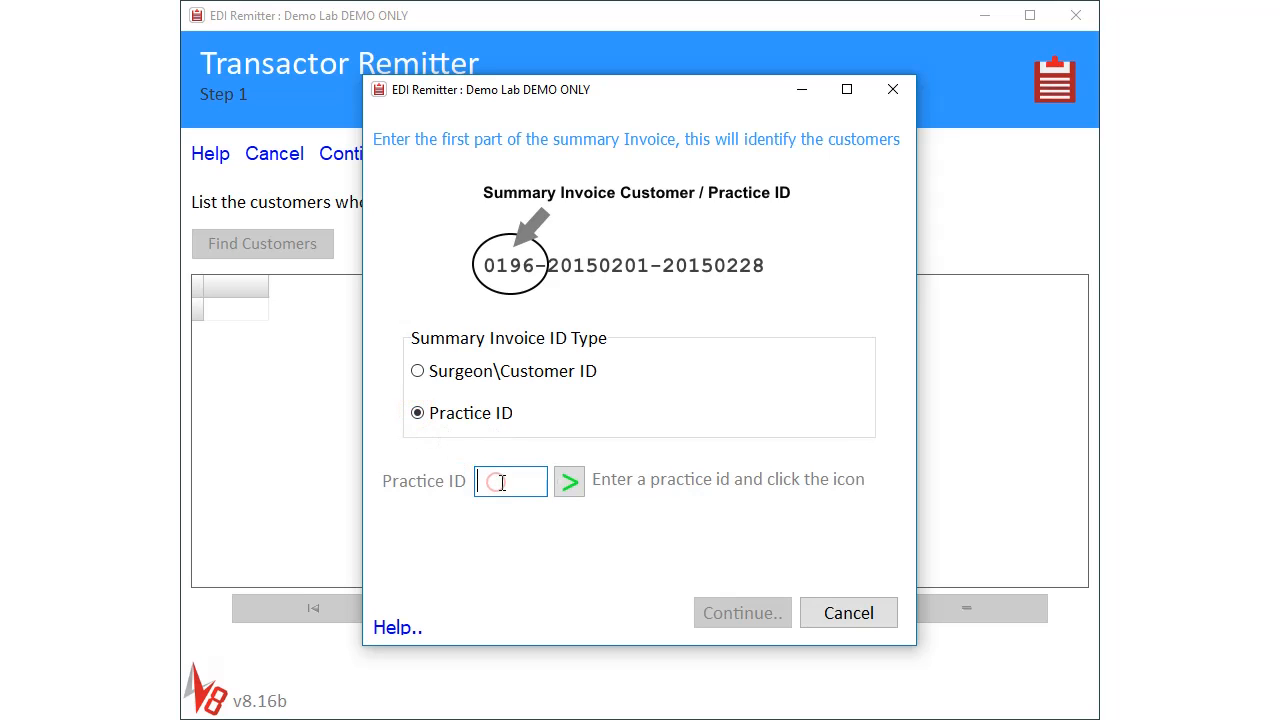
{"action": "type", "text": "1362"}
{"action": "left_click", "coordinate": [569, 483]}
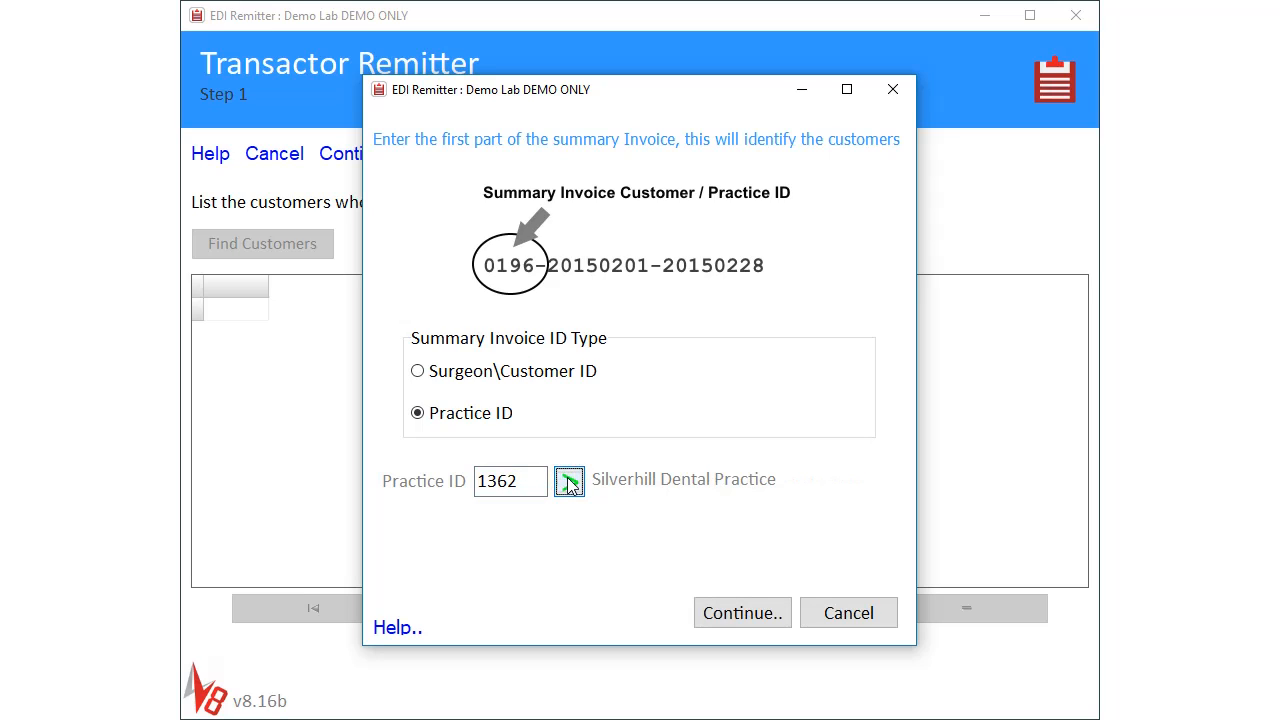
{"action": "left_click", "coordinate": [737, 612]}
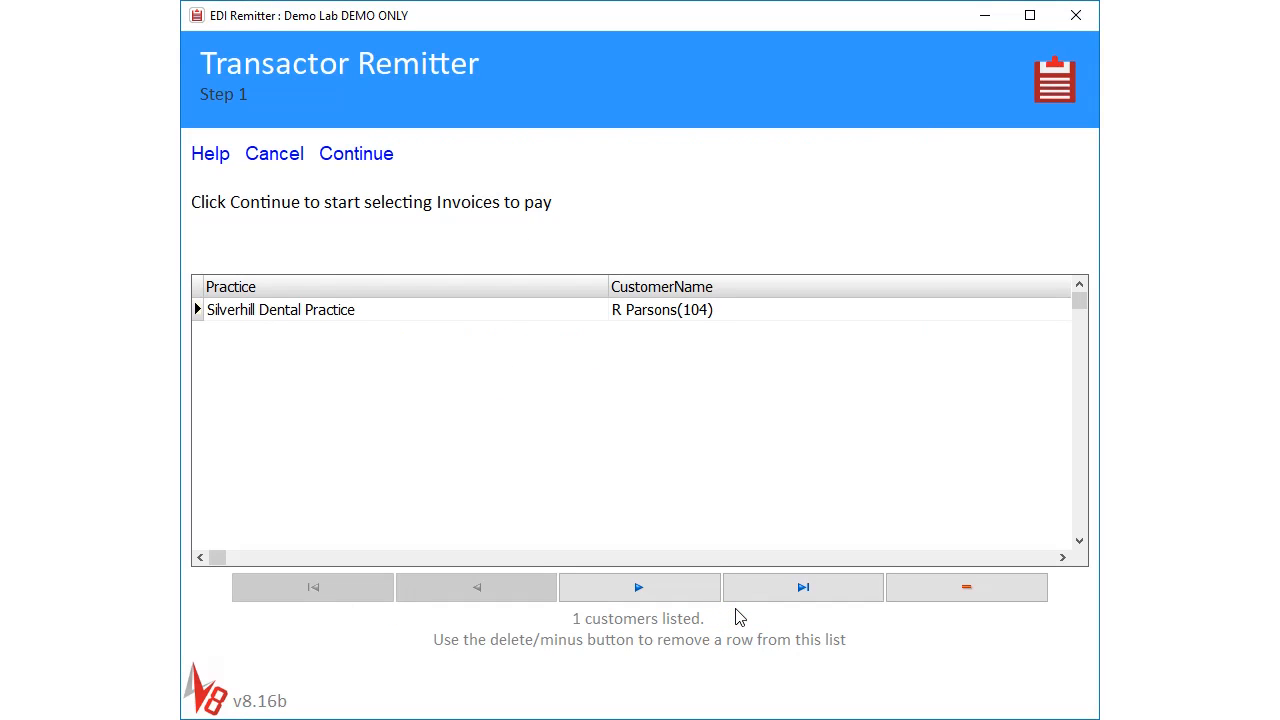
Continue with the practice's listed customer and select their invoices with tax dates from 01/04/2018 to 30/06/2018
{"action": "left_click", "coordinate": [356, 156]}
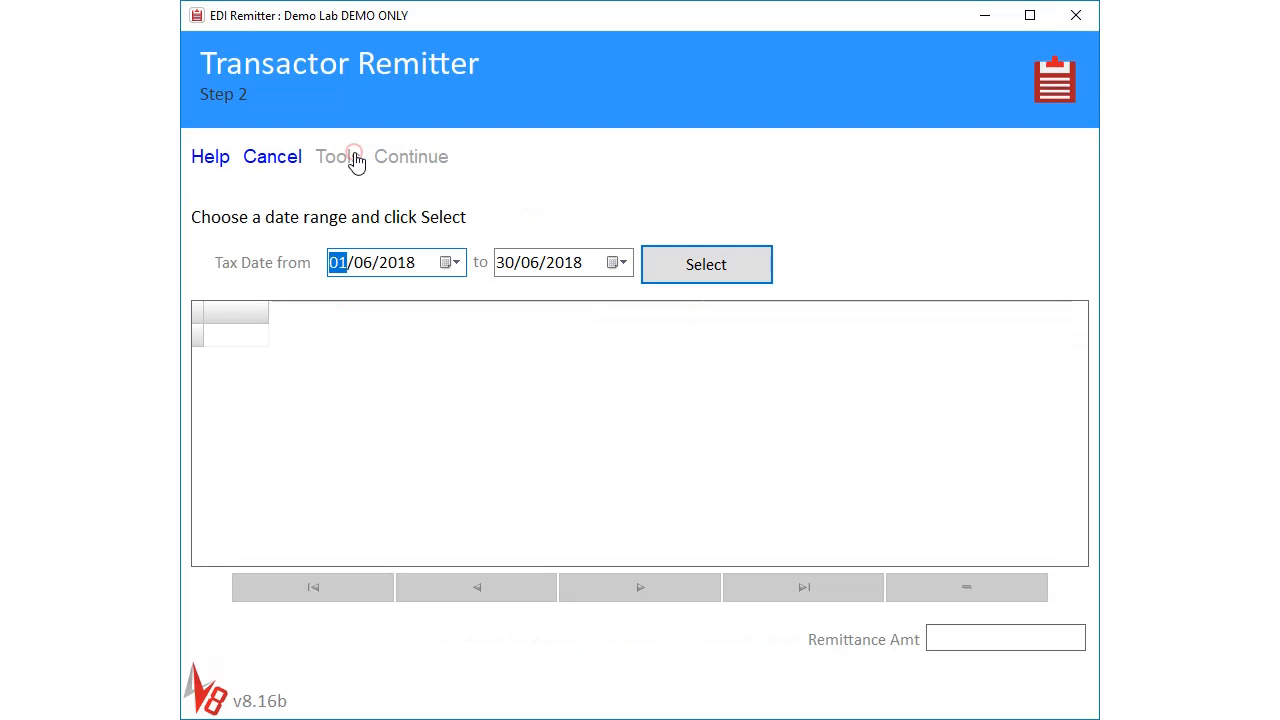
{"action": "left_click", "coordinate": [455, 262]}
{"action": "left_click", "coordinate": [336, 294]}
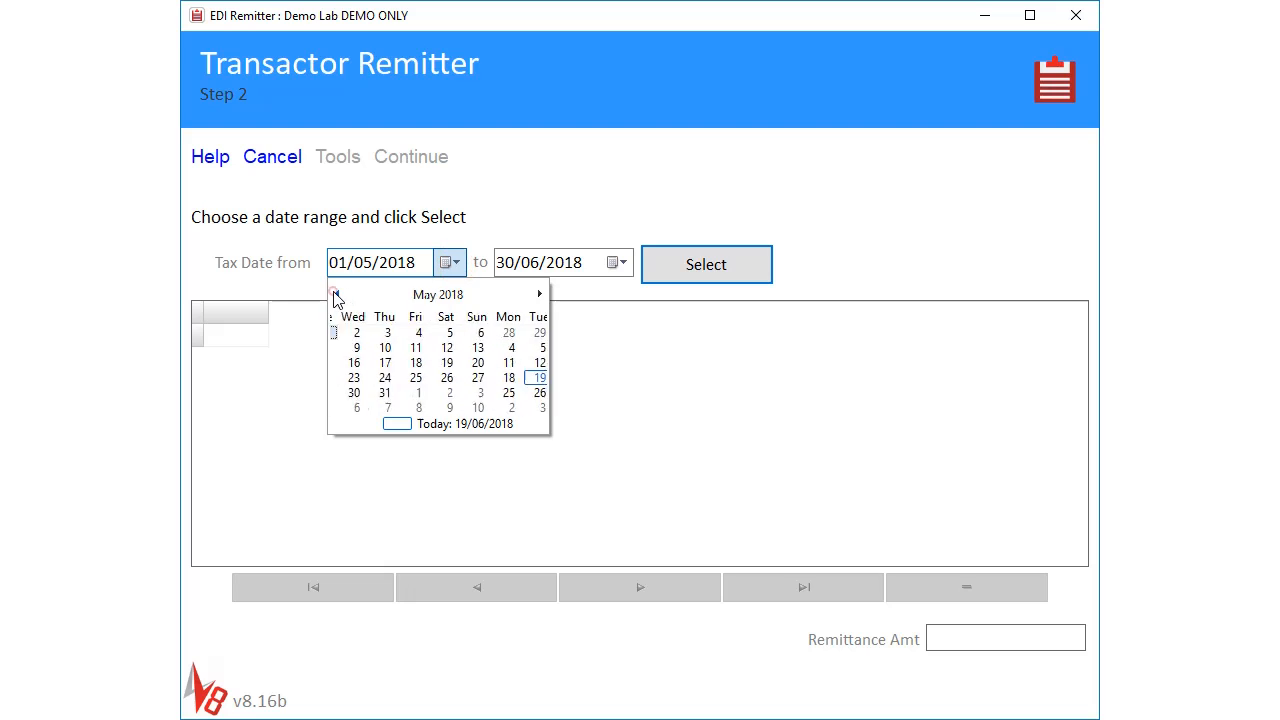
{"action": "left_click", "coordinate": [336, 294]}
{"action": "left_click", "coordinate": [528, 335]}
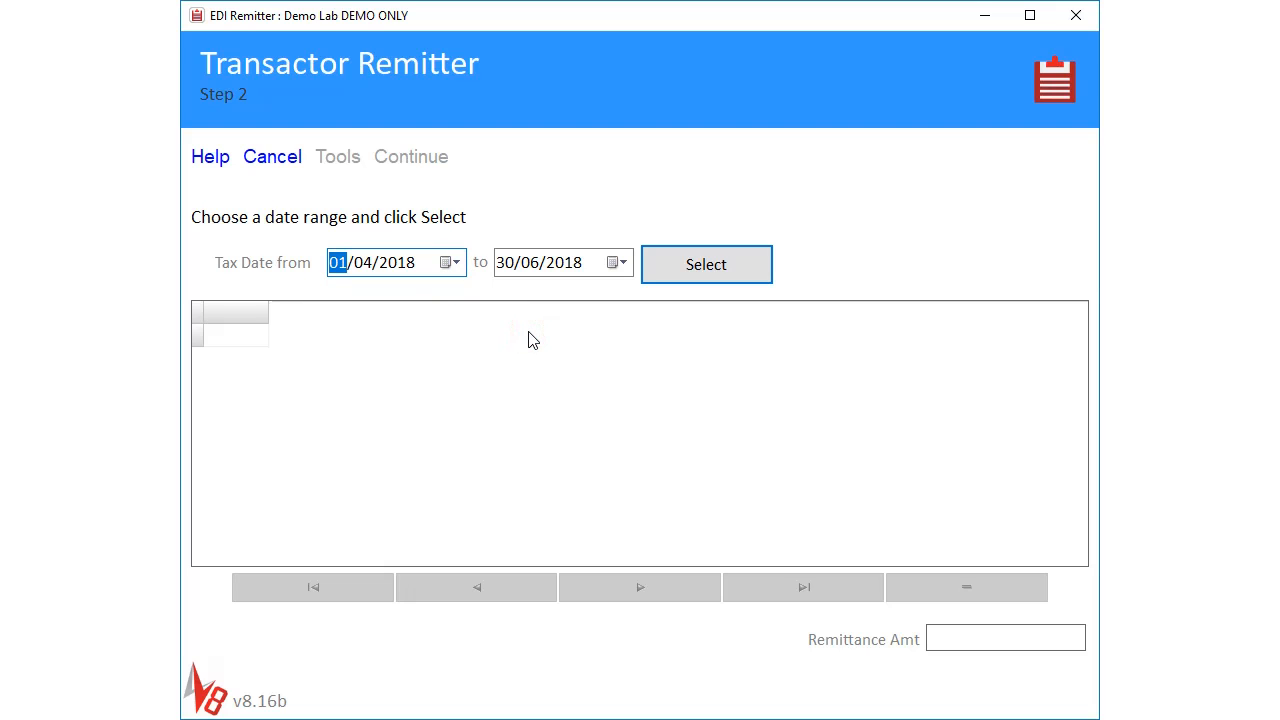
{"action": "left_click", "coordinate": [716, 270]}
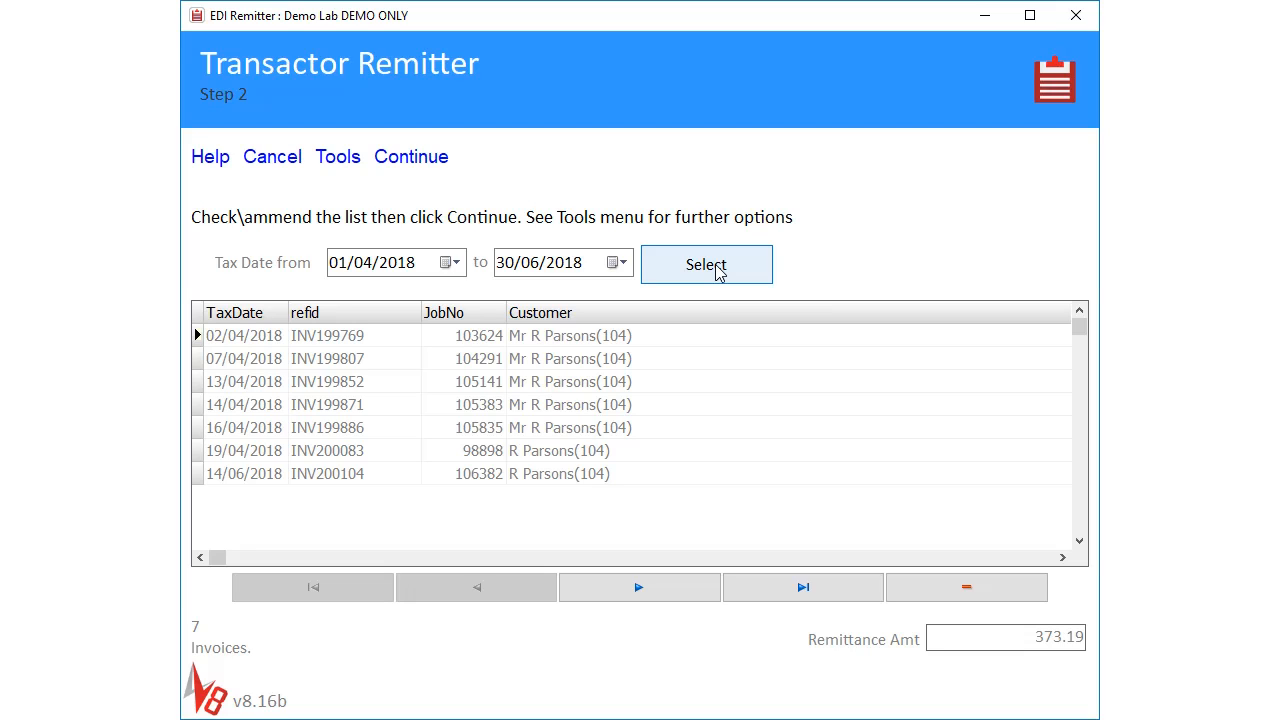
Accept the practice's invoices and pay them from the first principal dentist account in the list
{"action": "left_click", "coordinate": [420, 160]}
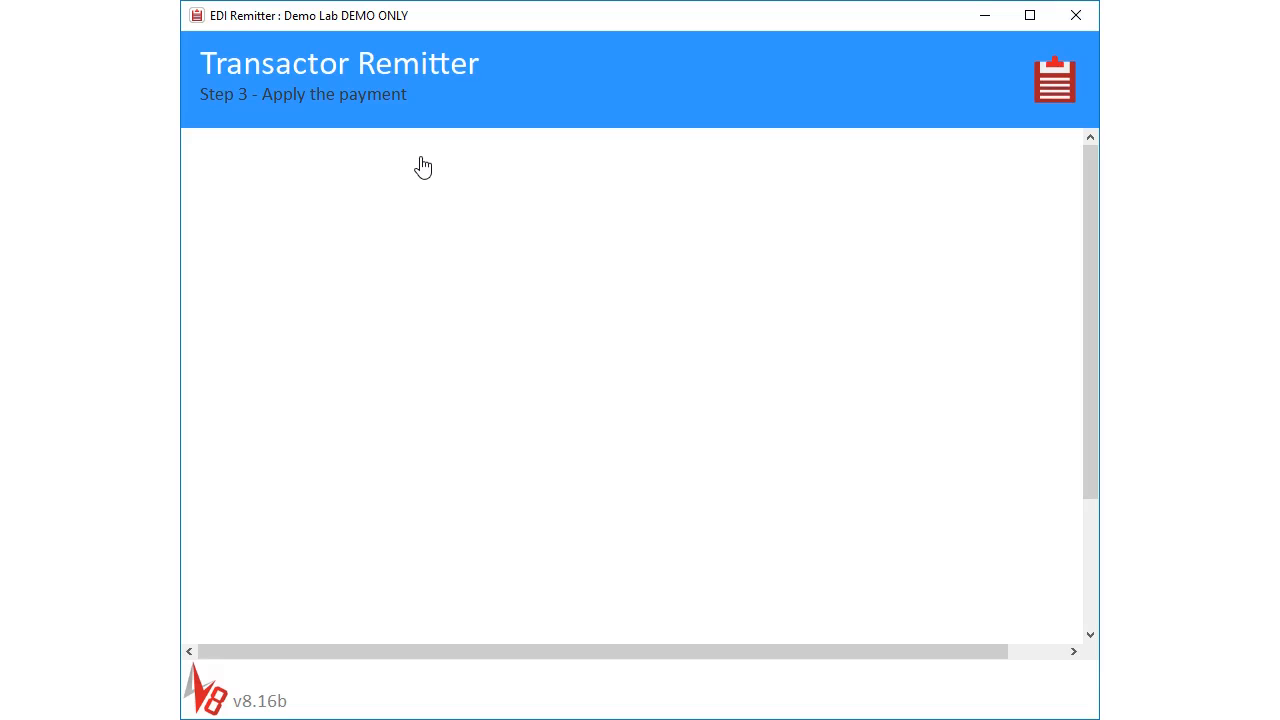
{"action": "left_click", "coordinate": [374, 277]}
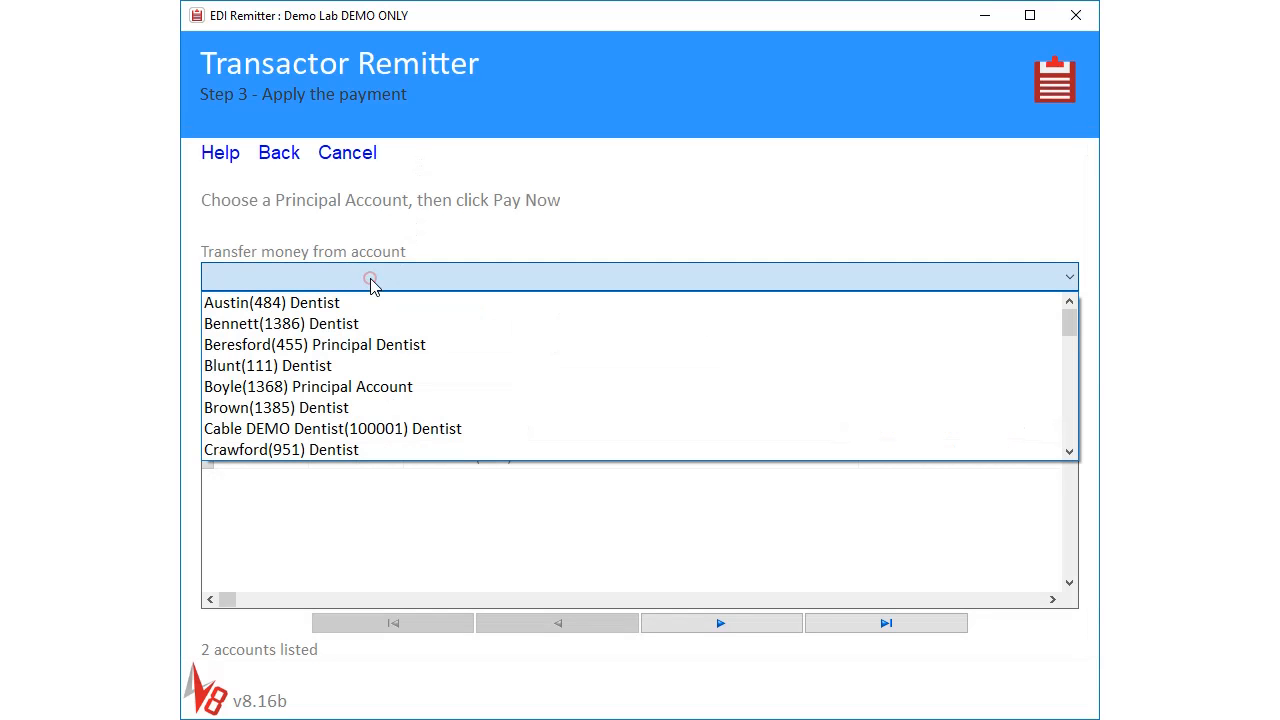
{"action": "left_click", "coordinate": [389, 347]}
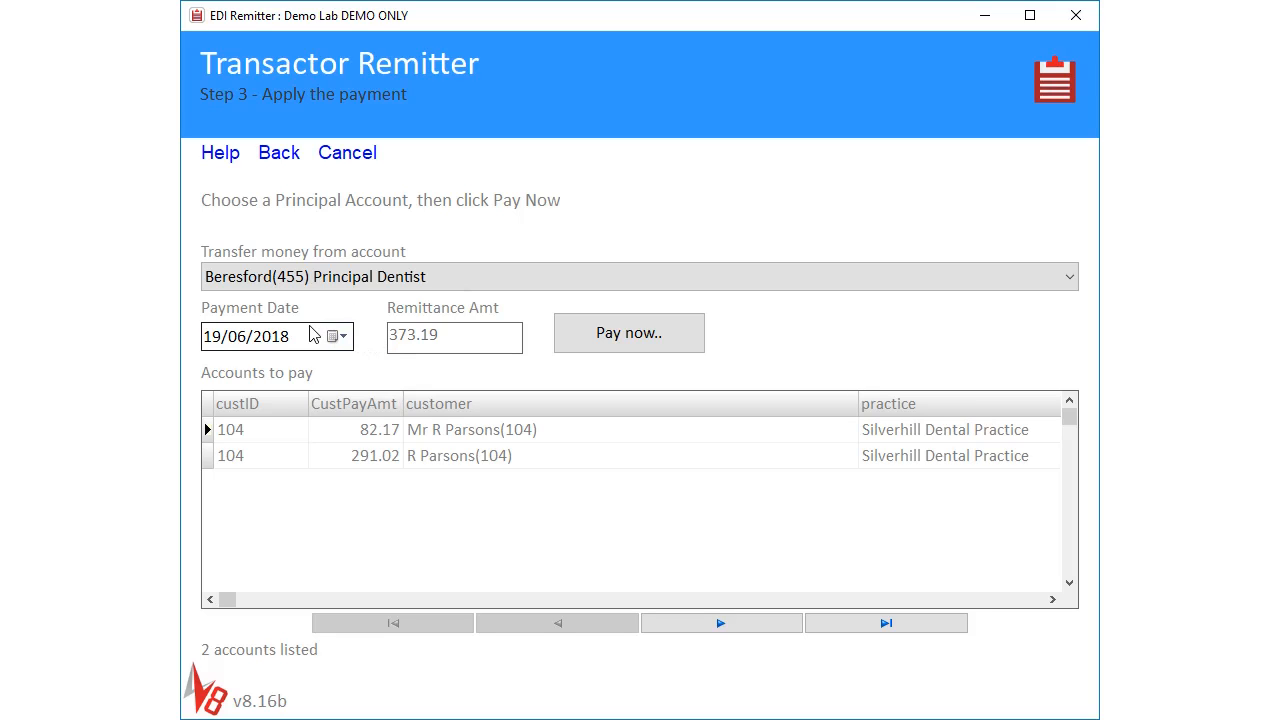
{"action": "left_click", "coordinate": [580, 336]}
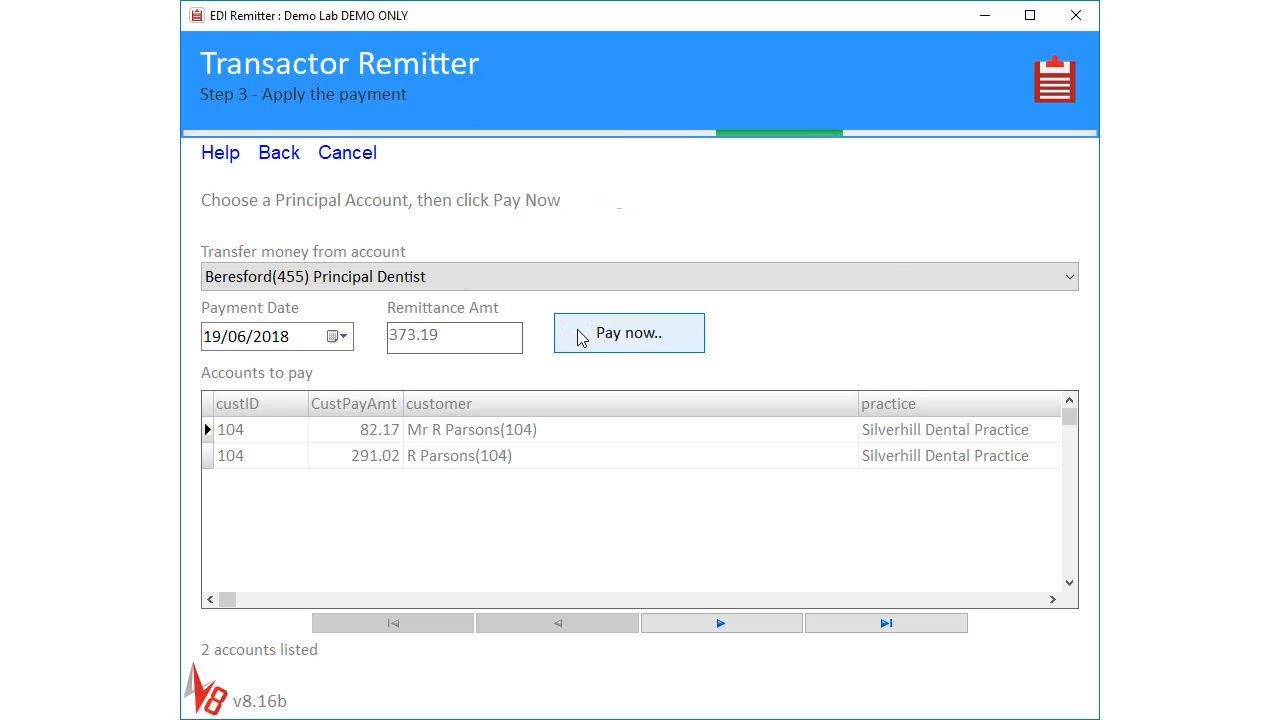